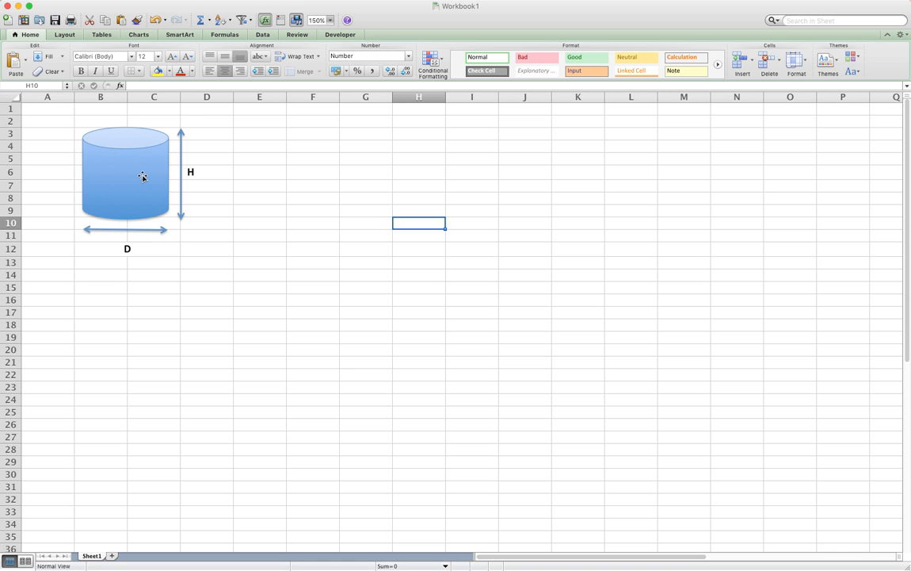
Step: Enter the header "Volume" in cell F1 and the value 300 beneath it in F2
left_click(211, 134)
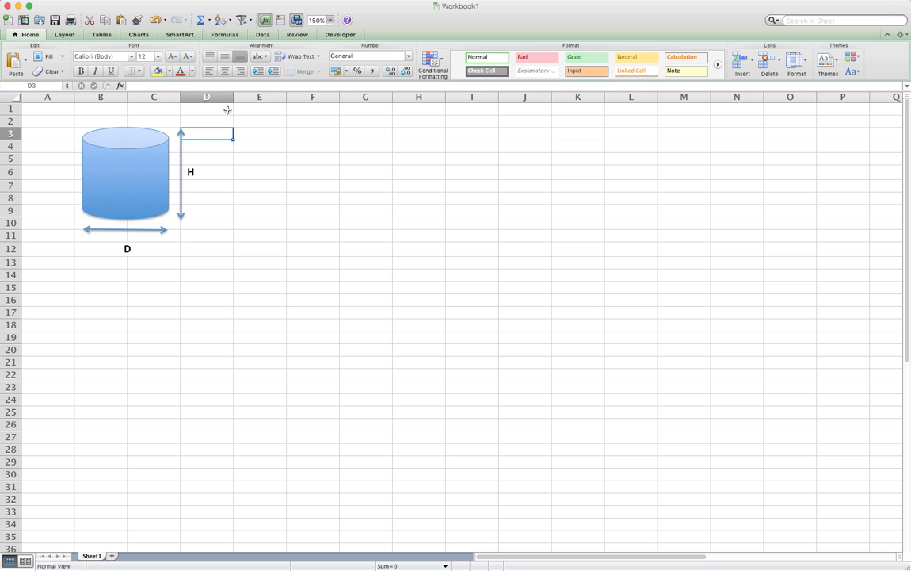
left_click(303, 110)
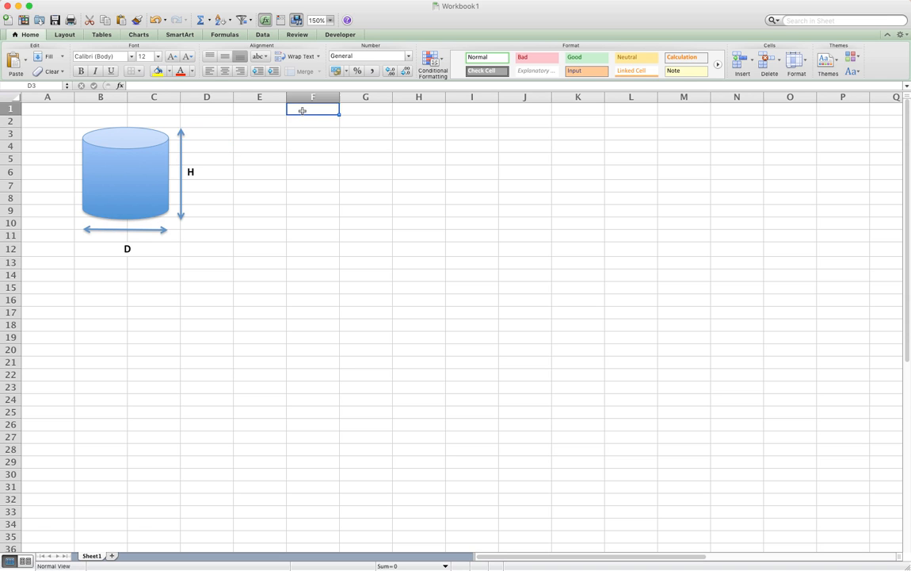
type("Vo")
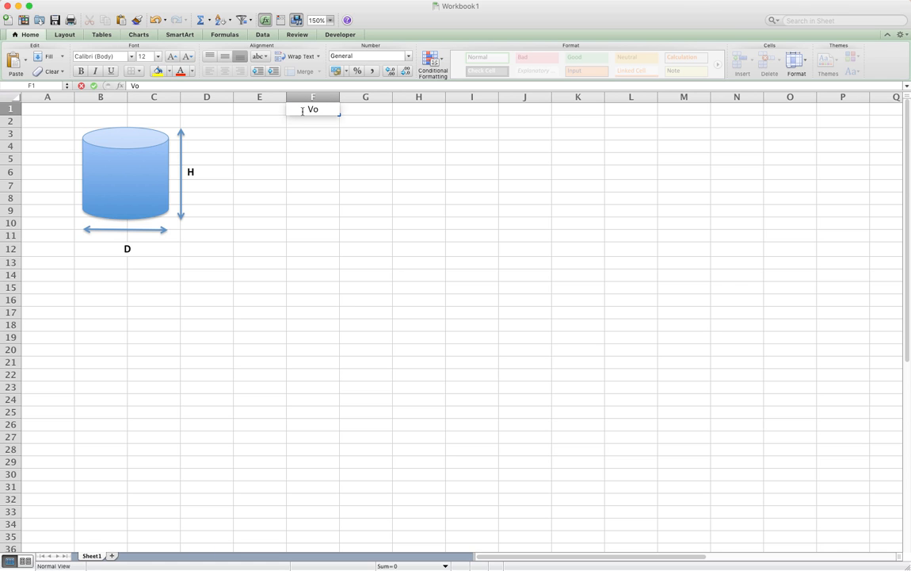
type("lume")
key("Return")
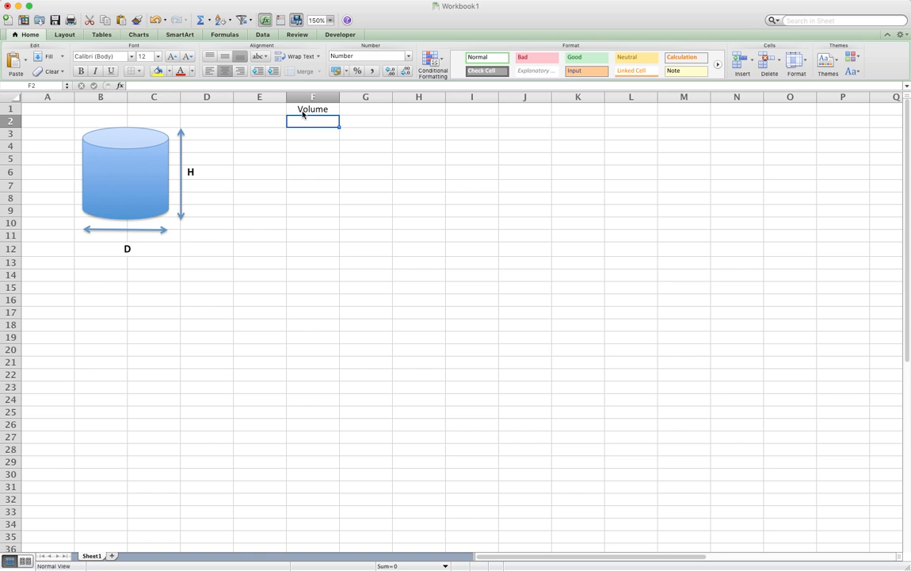
type("300")
key("Tab")
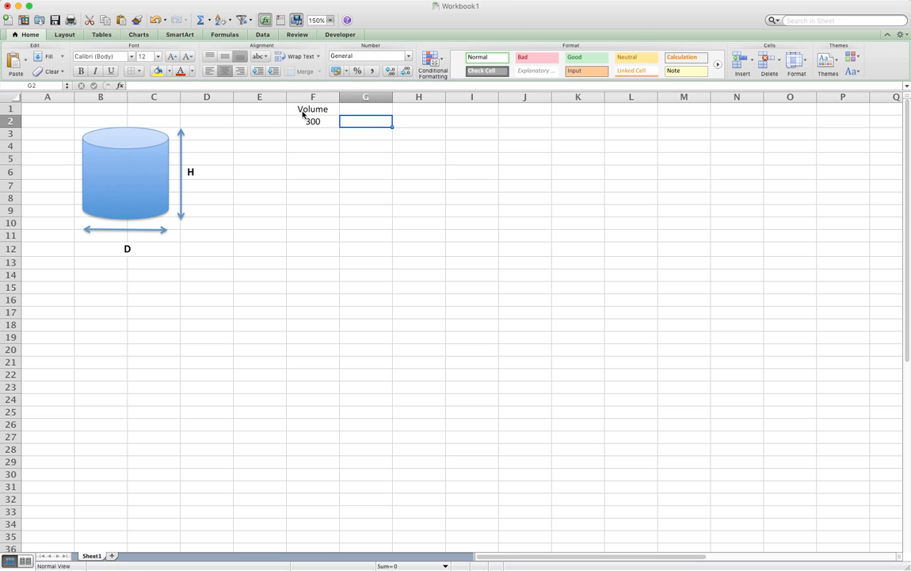
Step: Add the headers "D" in G1 and "H" in H1, and enter a diameter of 5 in G2
key("Up")
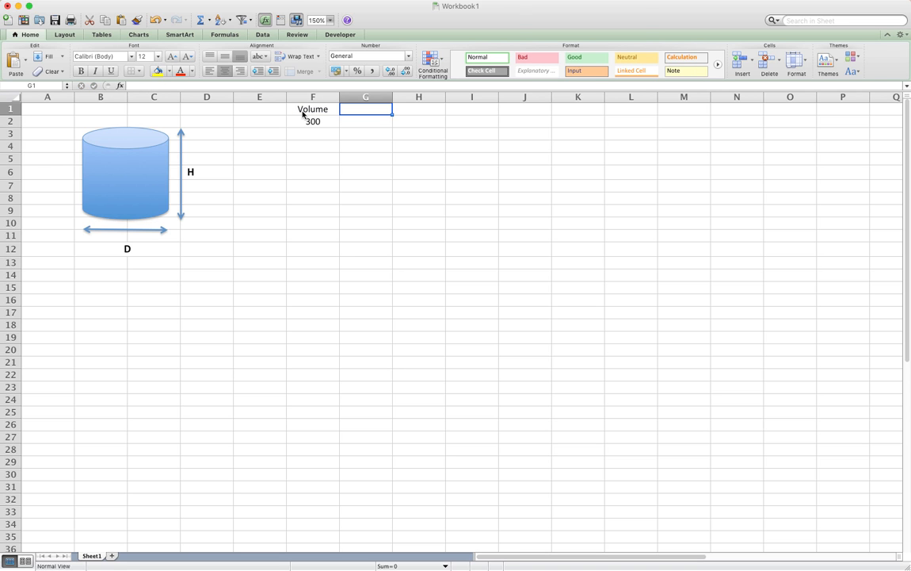
type("D")
key("Tab")
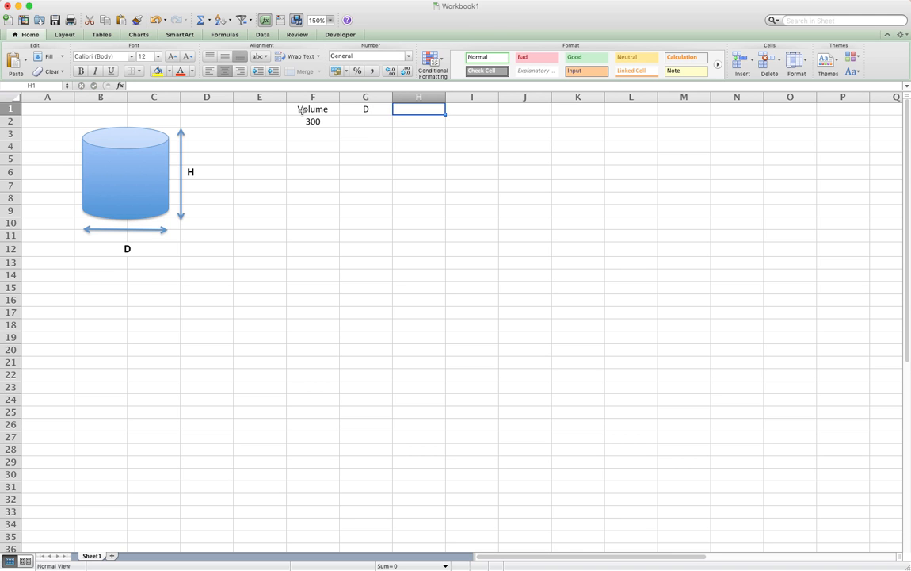
type("H")
key("Return")
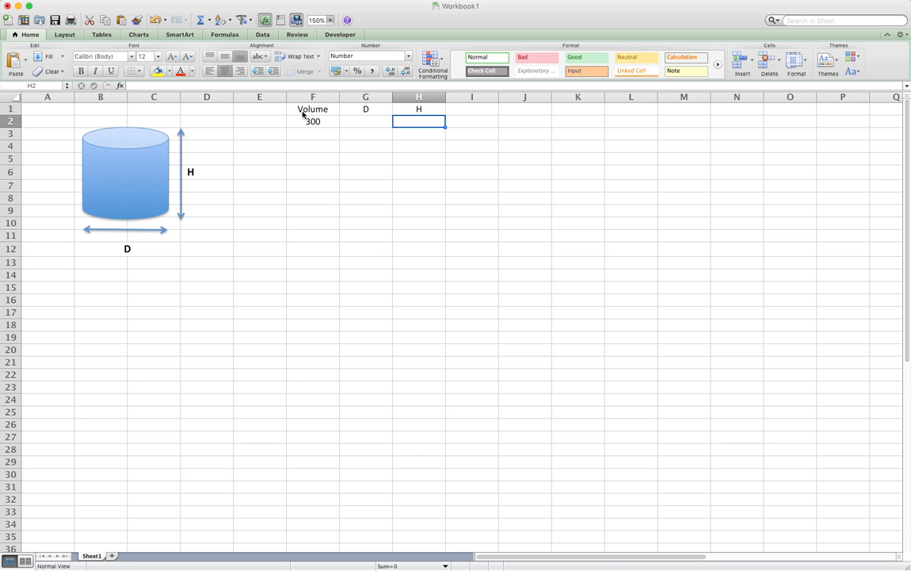
key("Left")
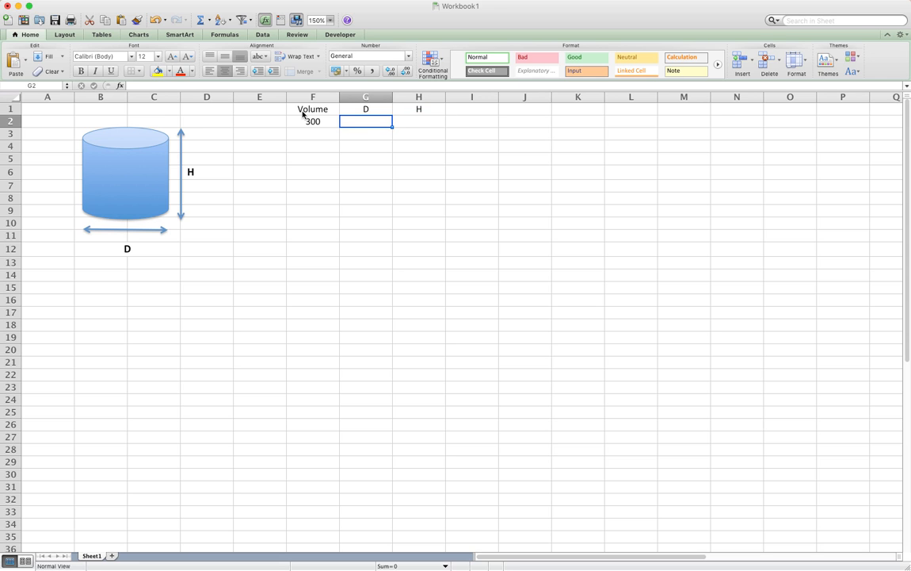
type("5")
key("Tab")
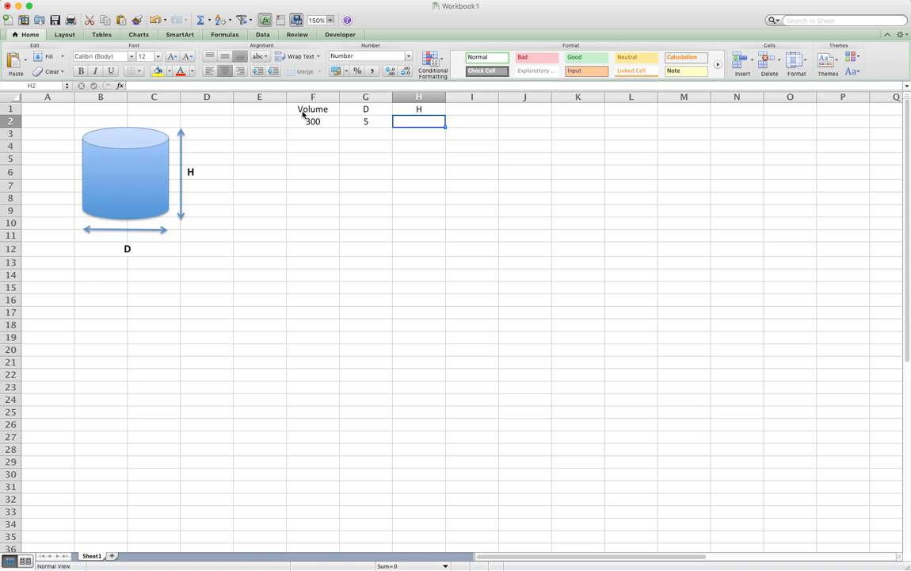
Step: Calculate the cylinder height in H2 with the formula =F2/(pi()*(G2/2)^2)
type("=")
left_click(314, 122)
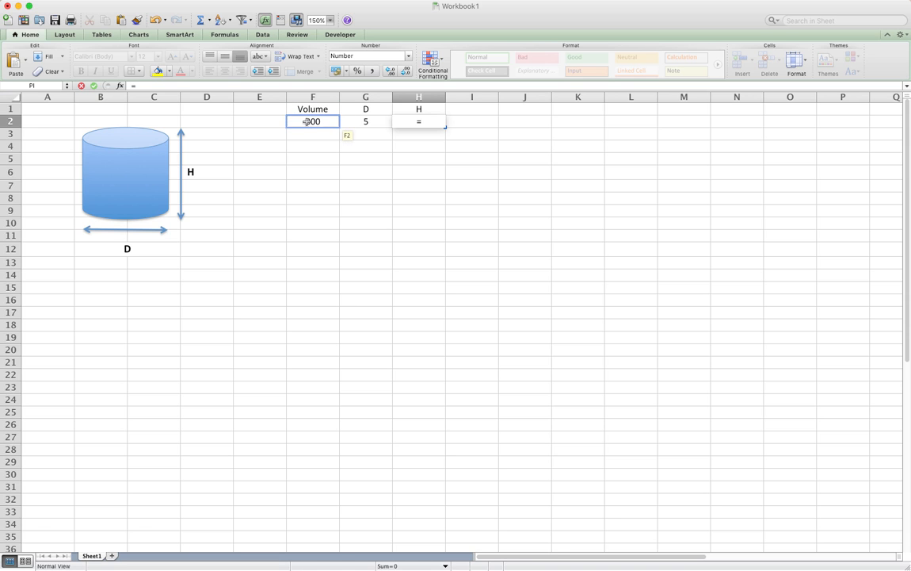
type("/(pi()")
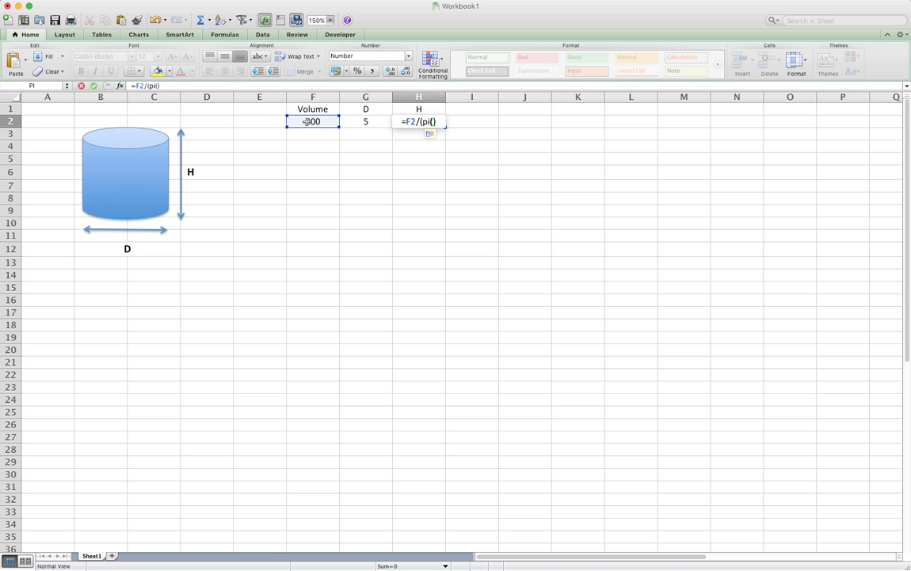
type("*(G2/2")
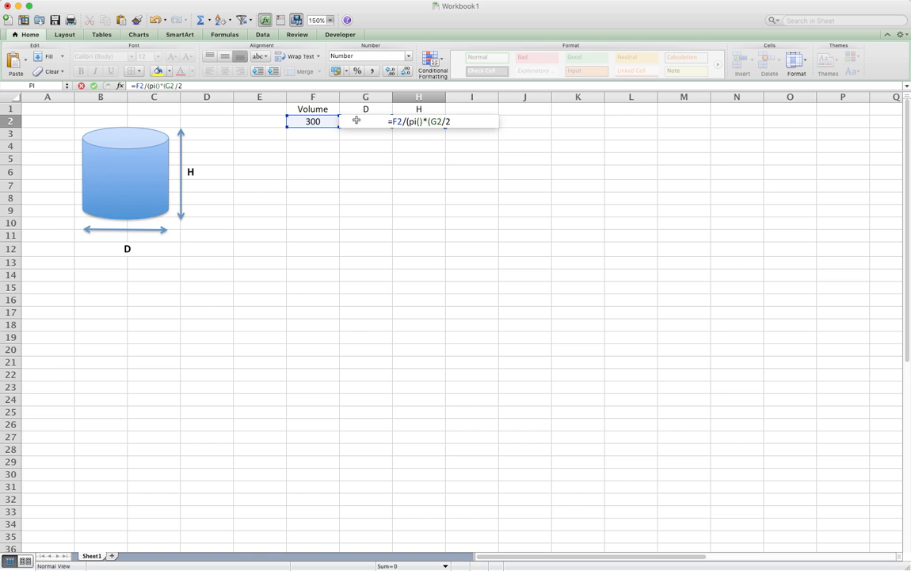
type(")^2)")
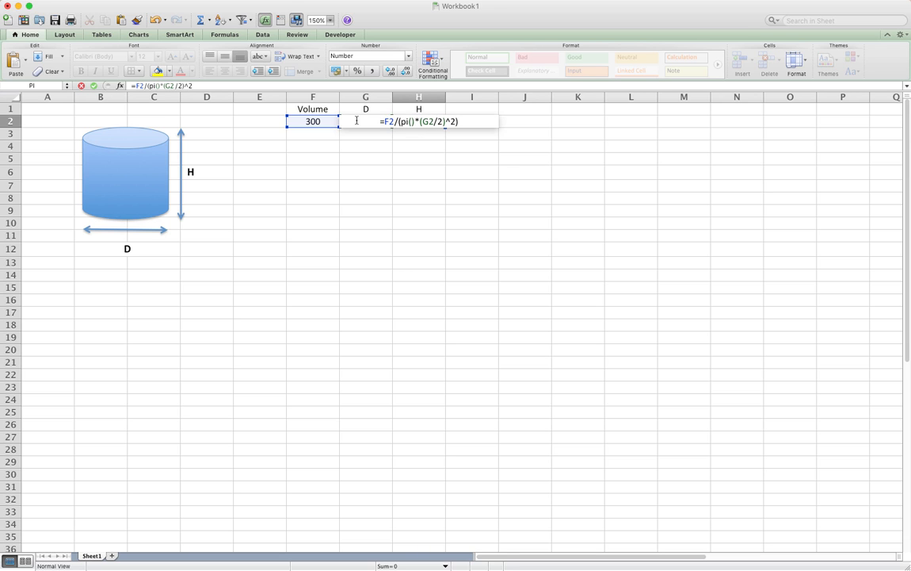
key("Return")
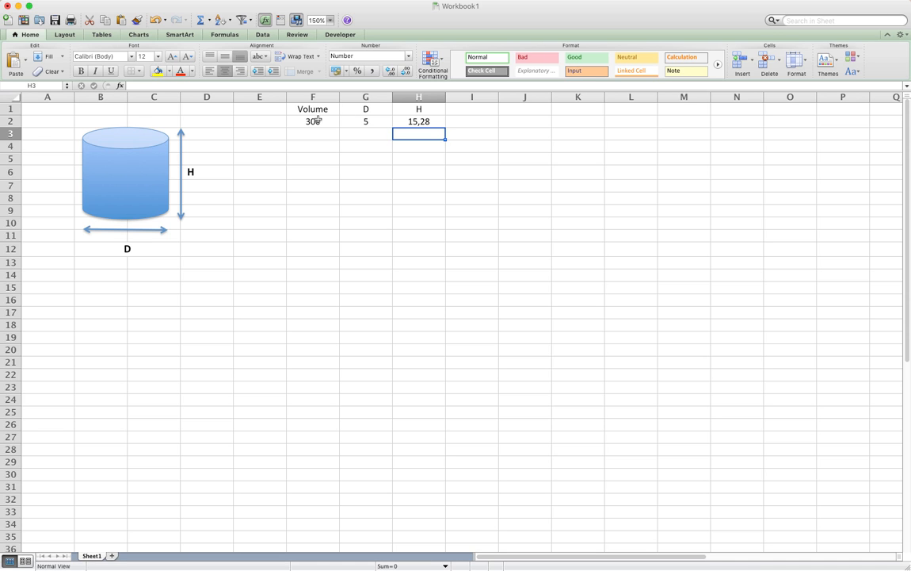
Step: Enter the header "Área" in cell I1, next to the H column header
left_click(489, 107)
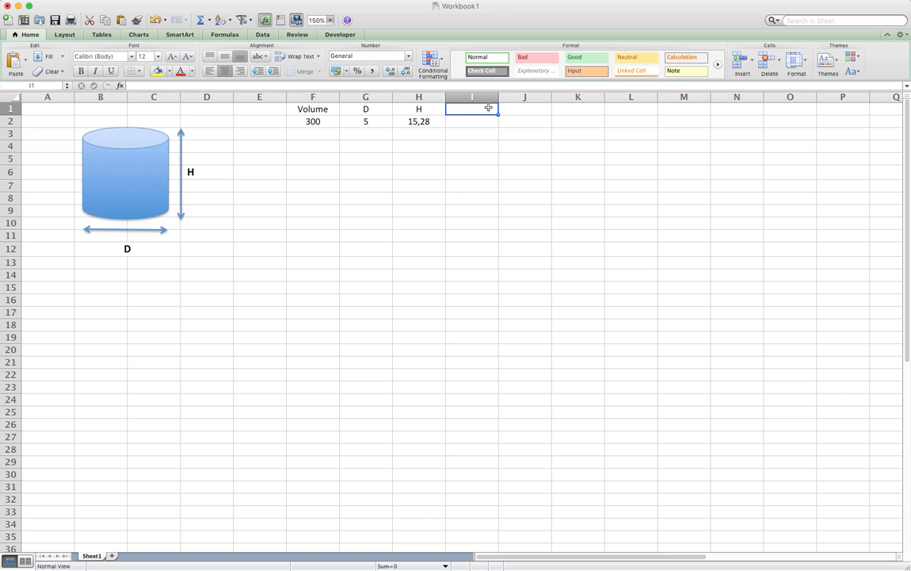
type("A")
type("rea")
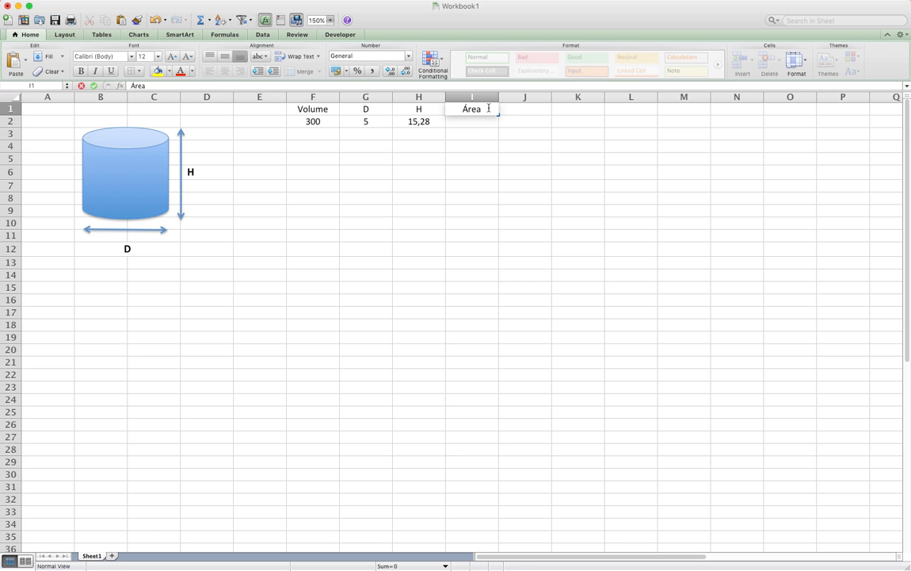
key("Return")
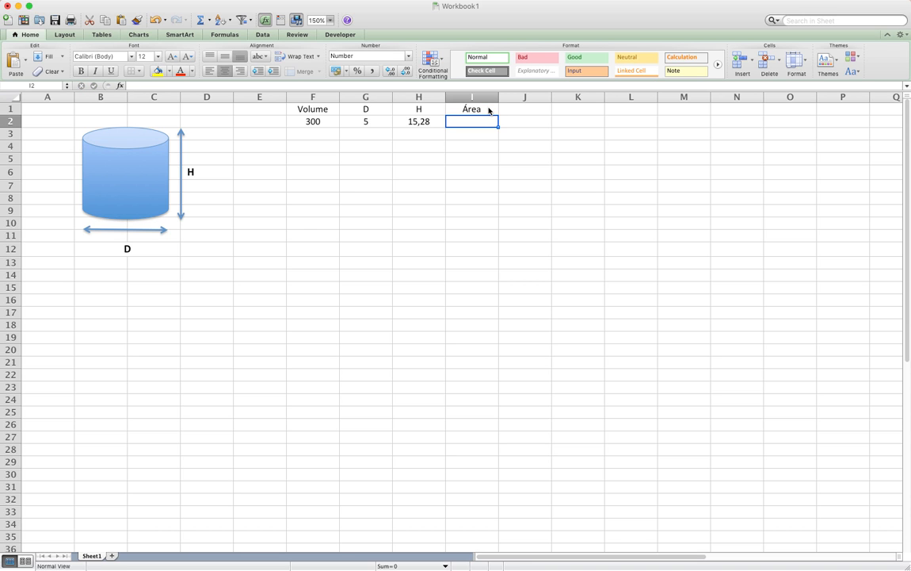
Step: Calculate the cylinder's total surface area in I2 with the formula =2*pi()*(G2/2)^2 +2*pi()*(G2/2)*H2
type("=")
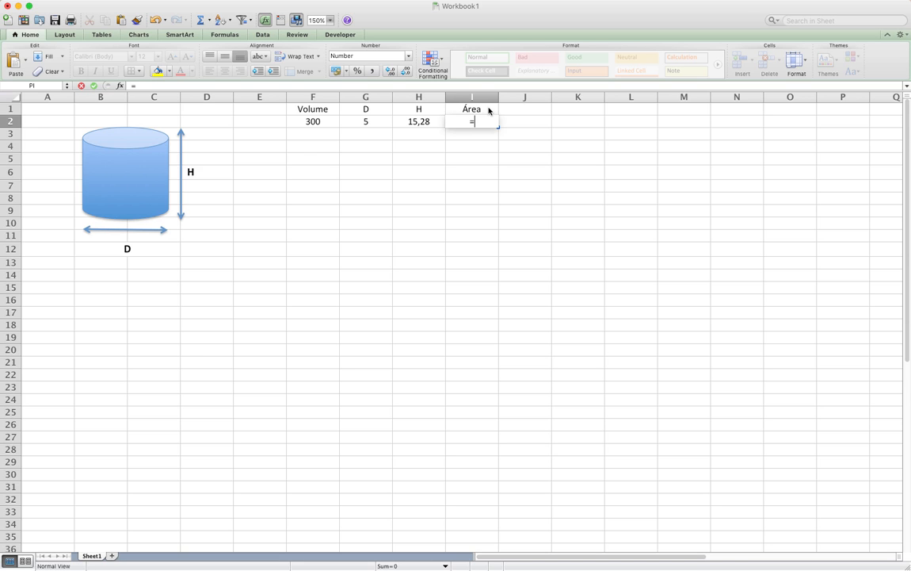
type("2*pi()*(")
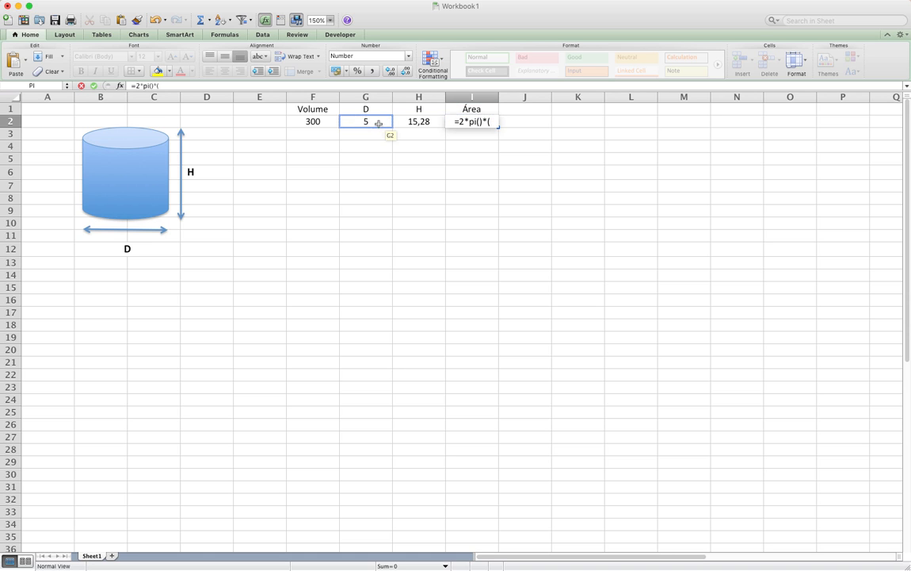
left_click(378, 123)
type("/2)")
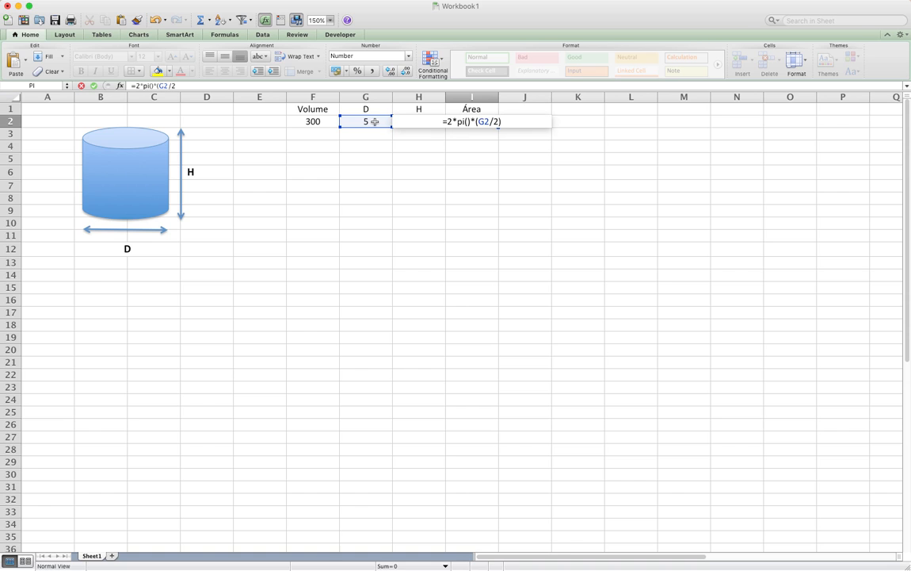
type("^2 +")
type("2*pi")
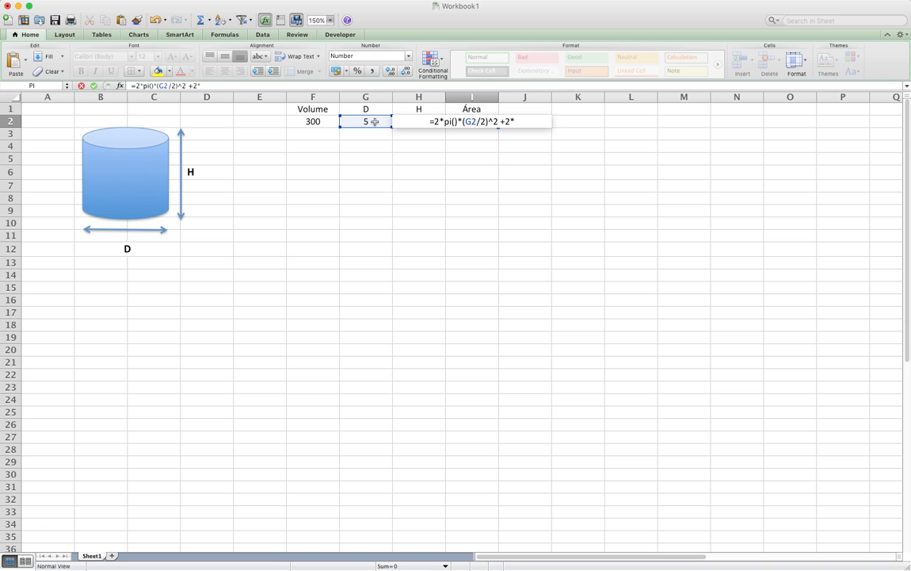
type("()*(")
left_click(375, 122)
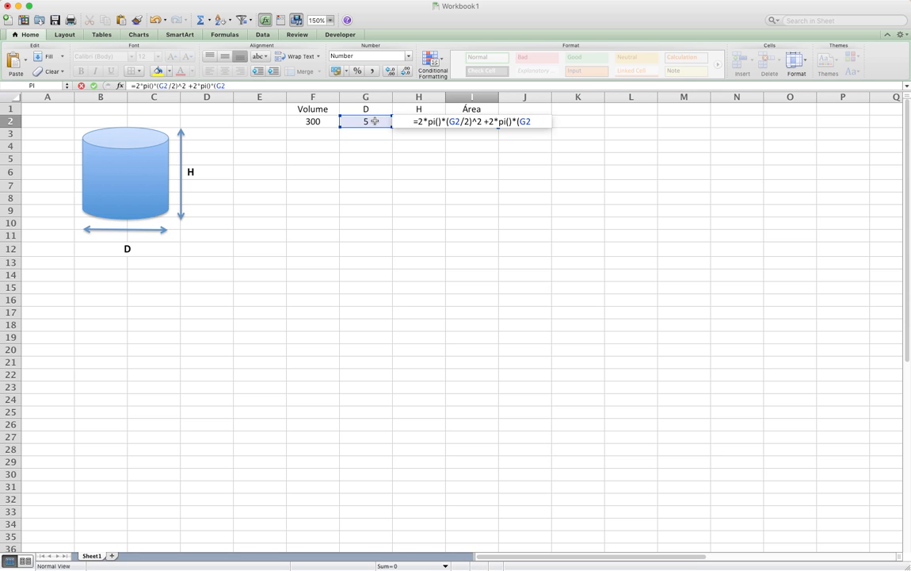
type("/2)")
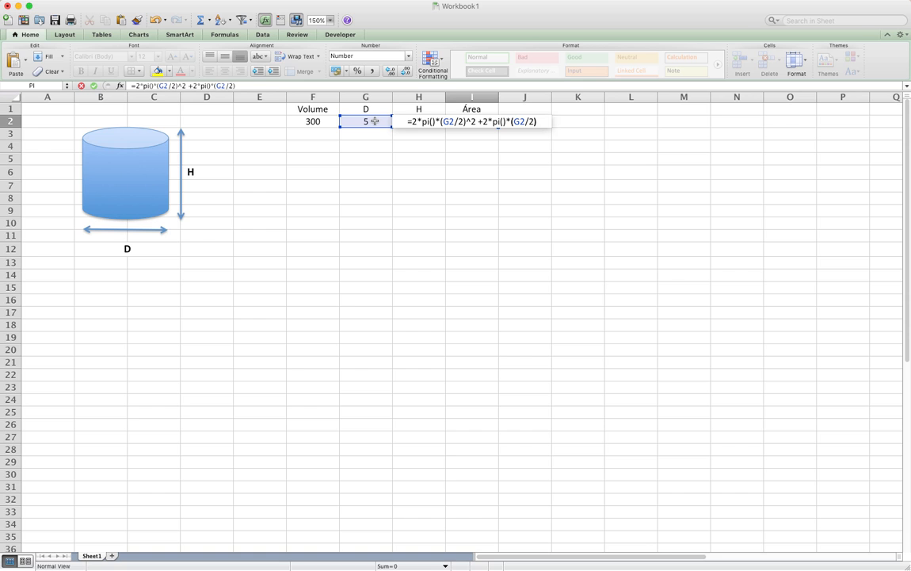
type("*")
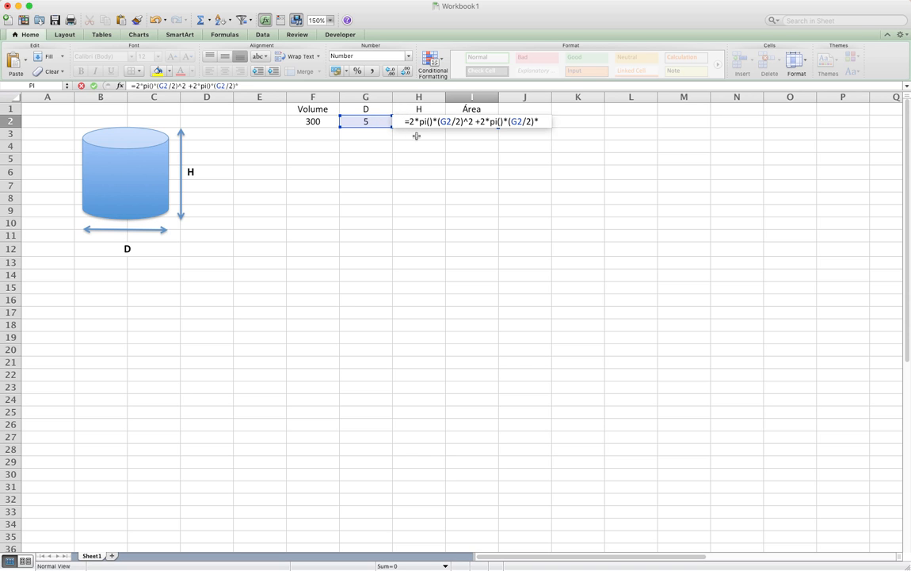
left_click(417, 136)
key("BackSpace")
type("2")
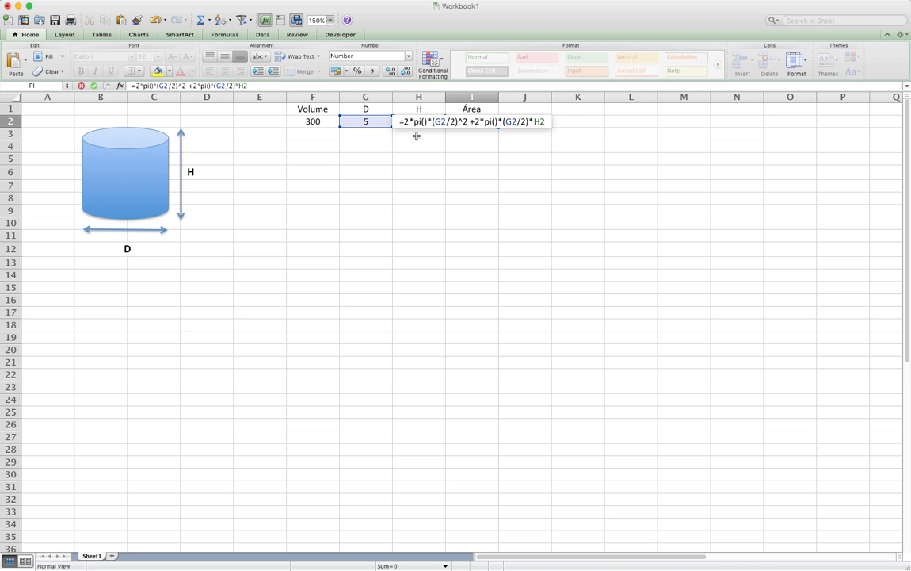
key("Return")
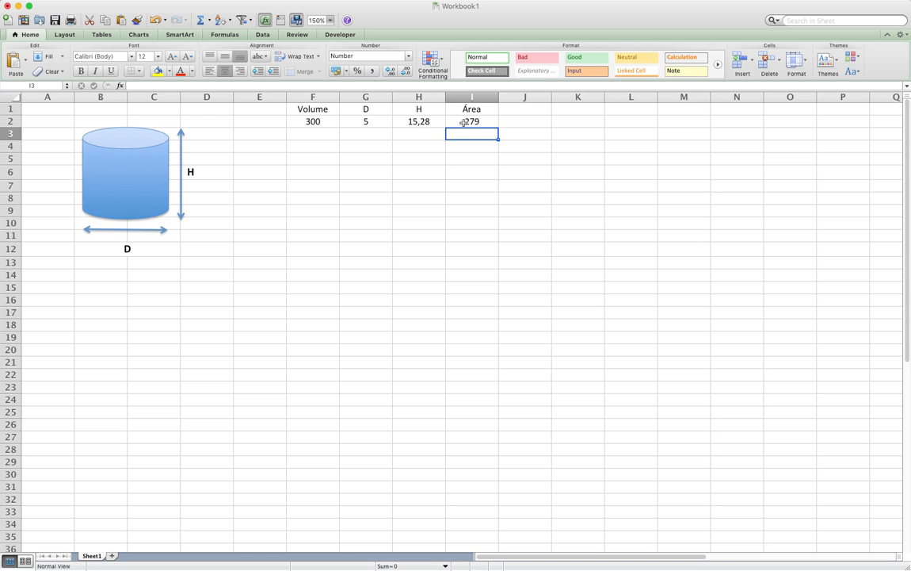
Step: Set the diameter in G2 to 1 and fill F2:I2 down through row 16
left_click(370, 121)
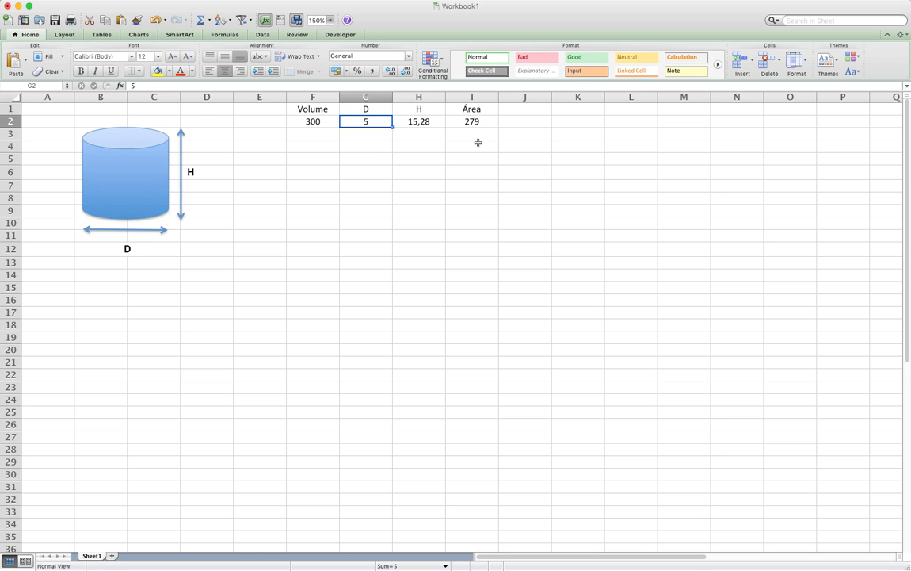
type("1")
key("Return")
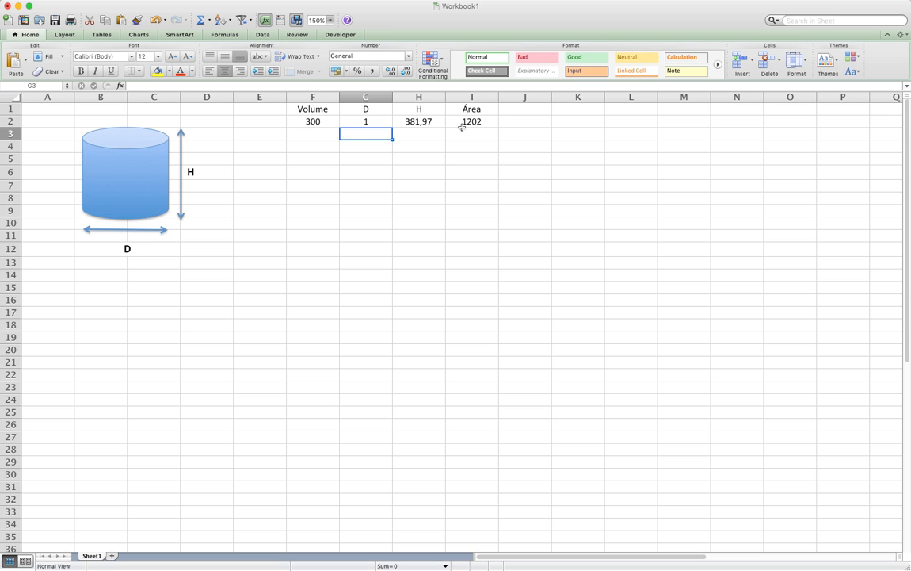
left_click_drag(315, 121, 495, 308)
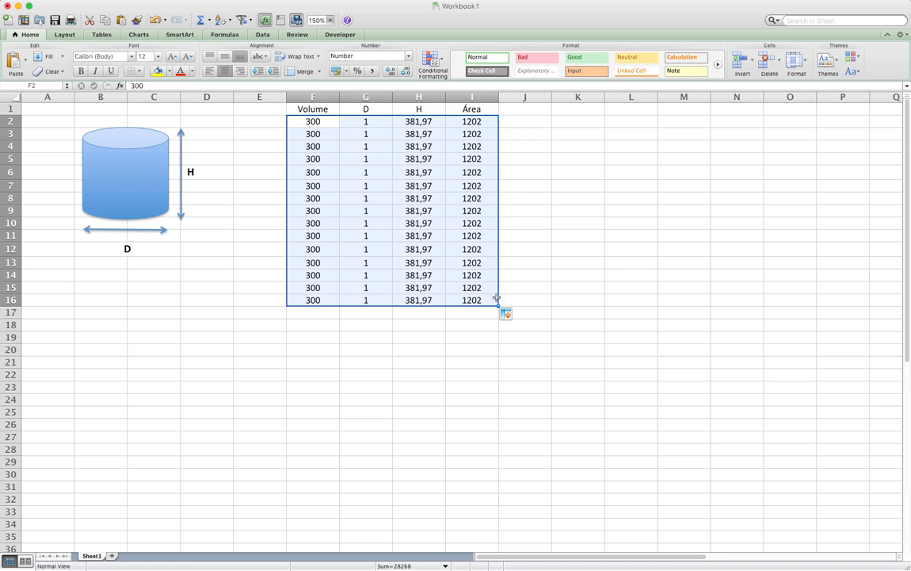
Step: Enter the formula =G2+1 in G3 and fill it down the D column to G16
left_click(369, 133)
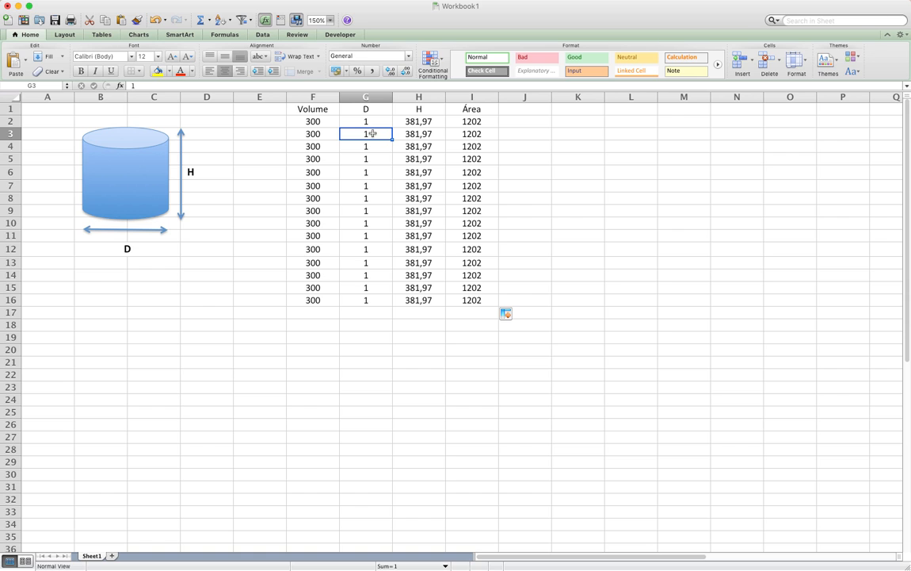
type("=")
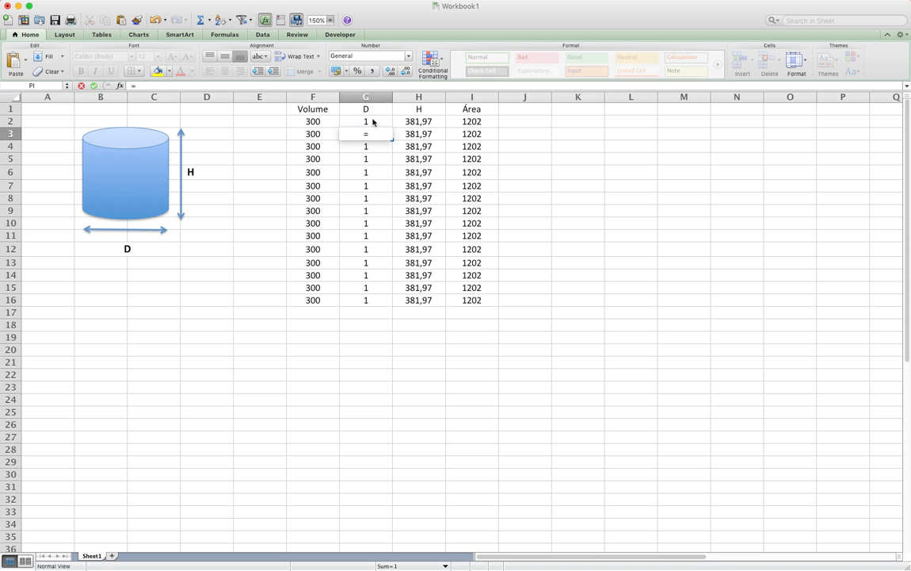
left_click(367, 120)
type("+1")
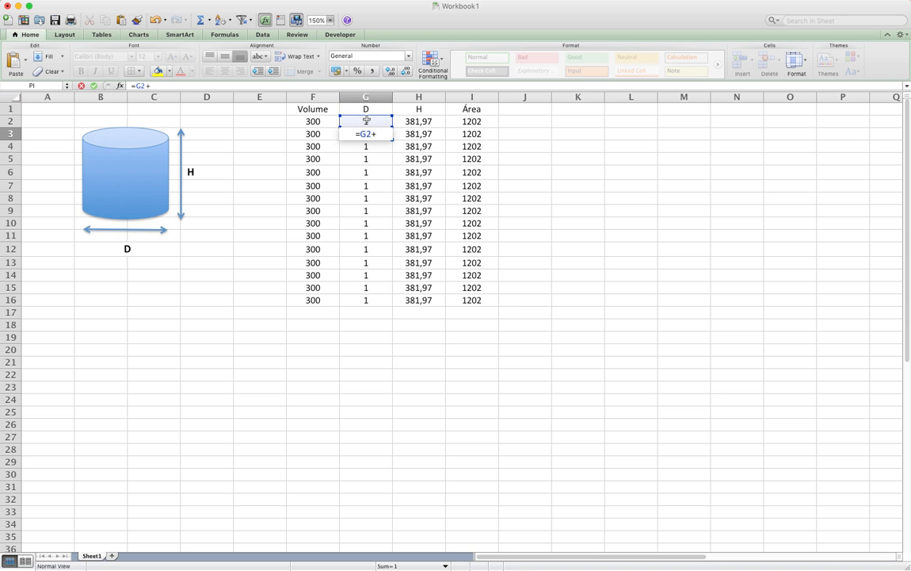
key("Return")
left_click(379, 137)
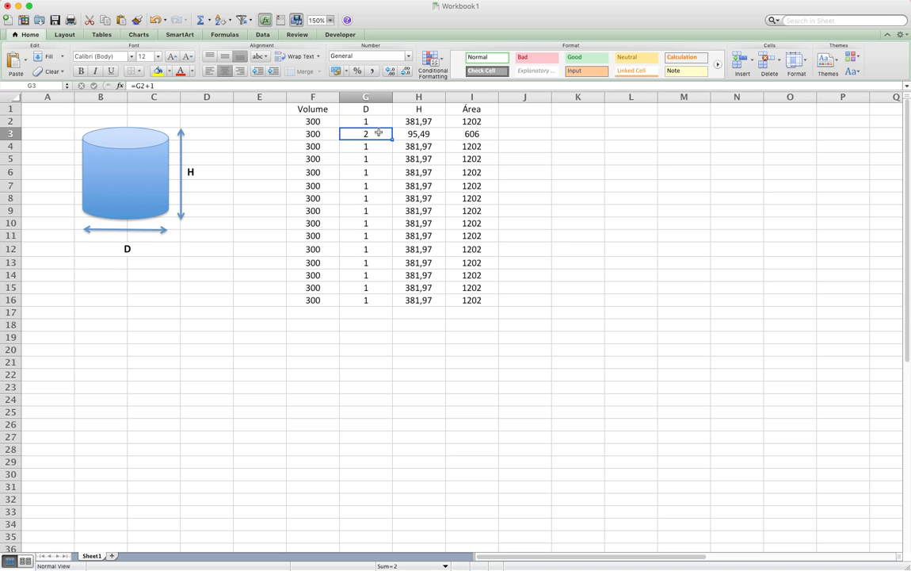
left_click_drag(390, 140, 389, 300)
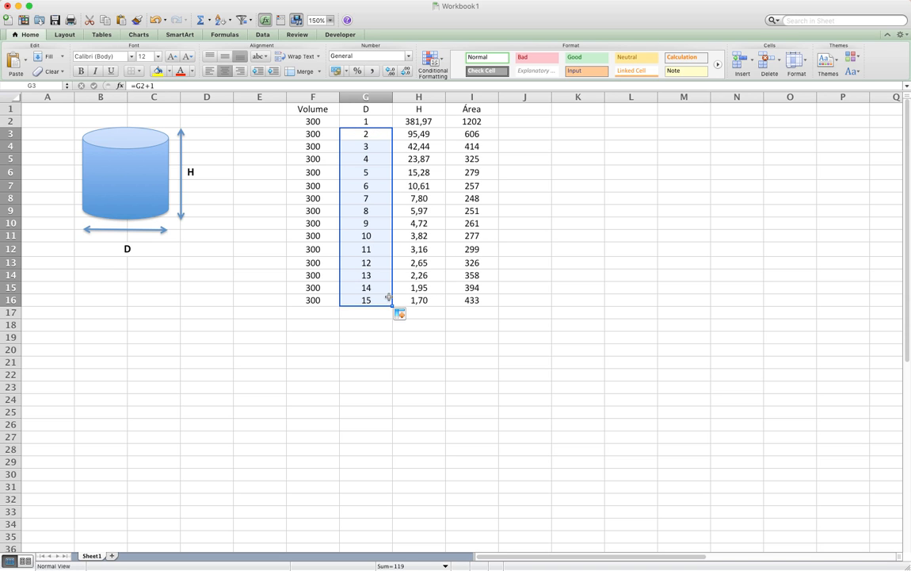
Step: Insert a smooth-lined scatter chart of Área against D from columns G and I, and place it beside the table from row 1
left_click(370, 96)
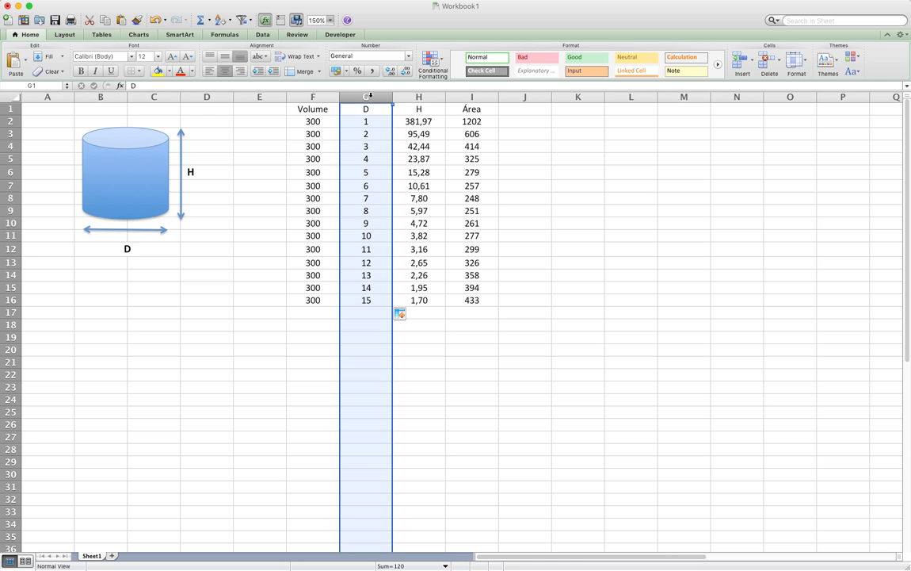
left_click(480, 96, "super")
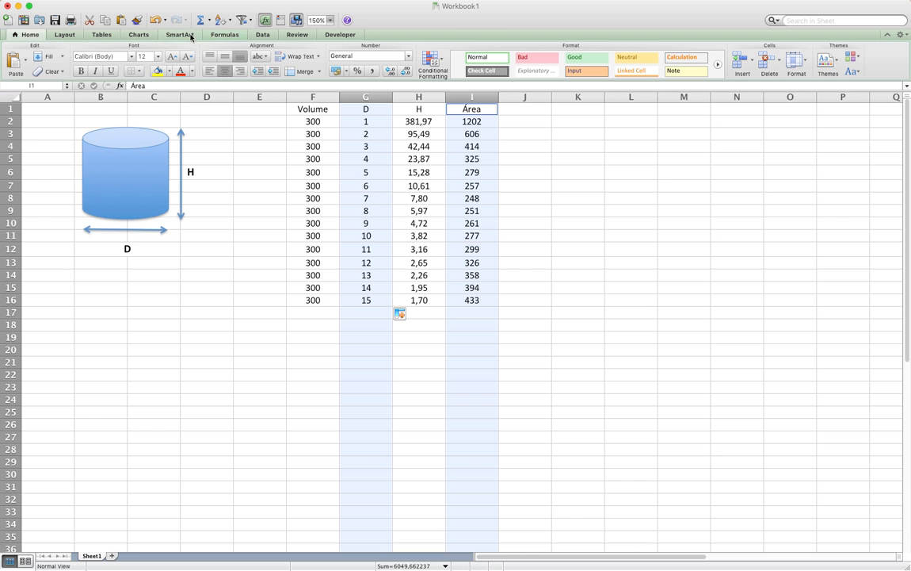
left_click(130, 36)
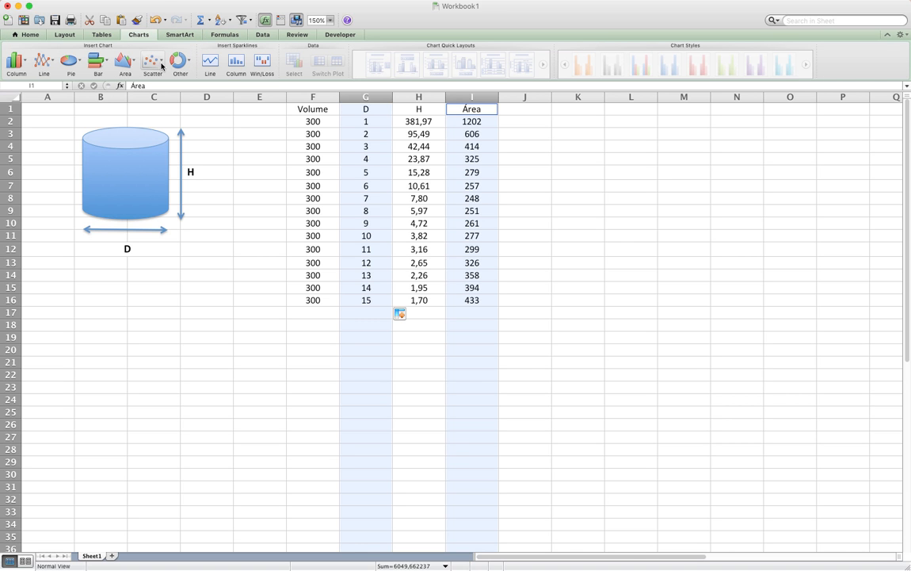
left_click(147, 61)
left_click(207, 125)
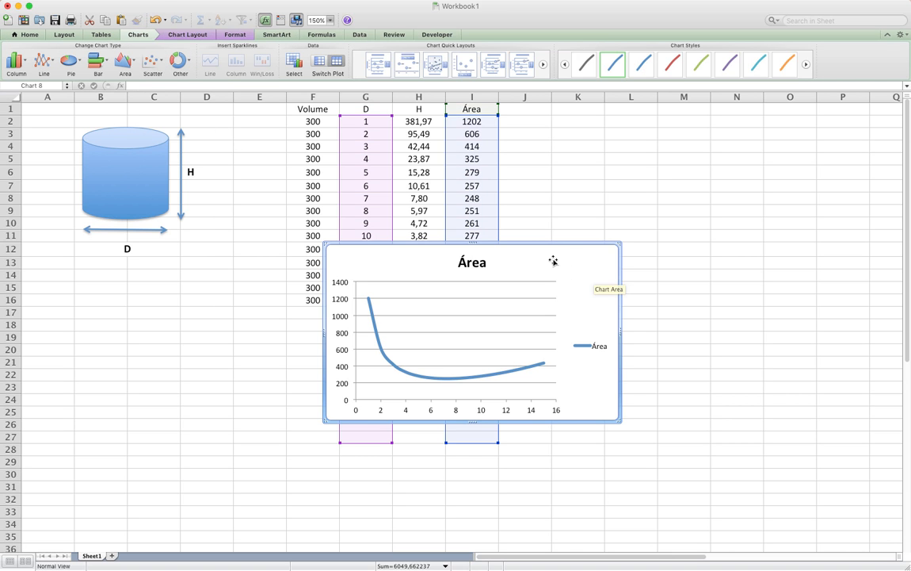
left_click_drag(560, 248, 763, 106)
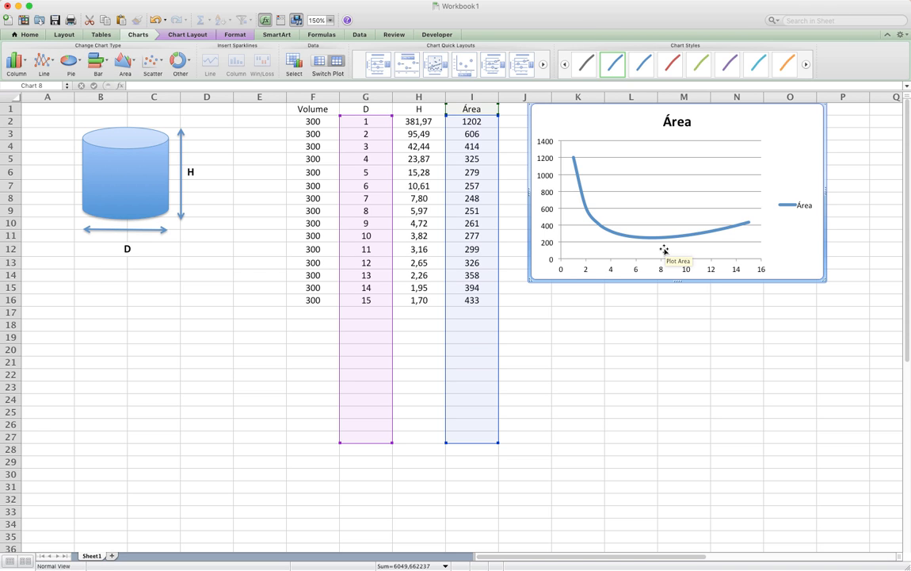
mouse_move(643, 238)
Step: Copy the headers and first data row in F1:I2 to K16, below the chart
left_click(317, 111)
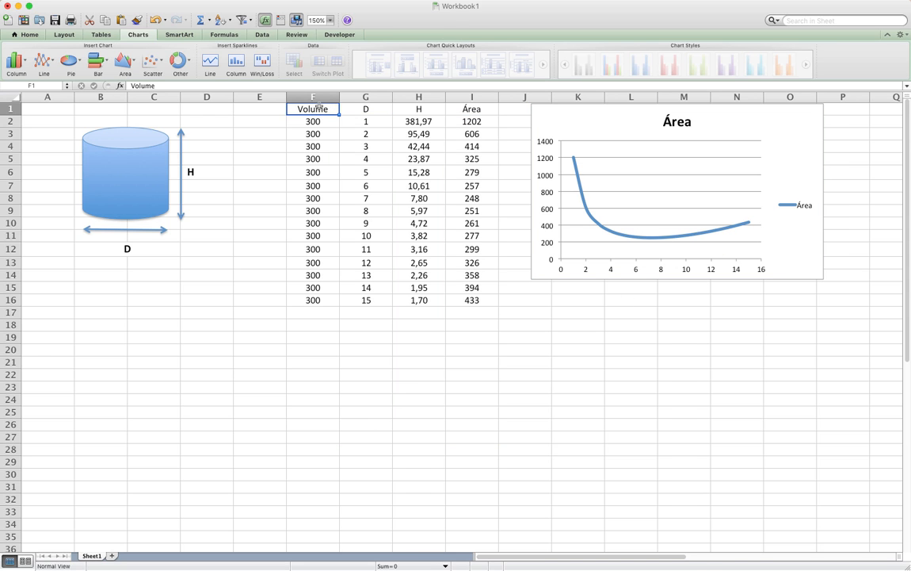
left_click_drag(317, 113, 479, 120)
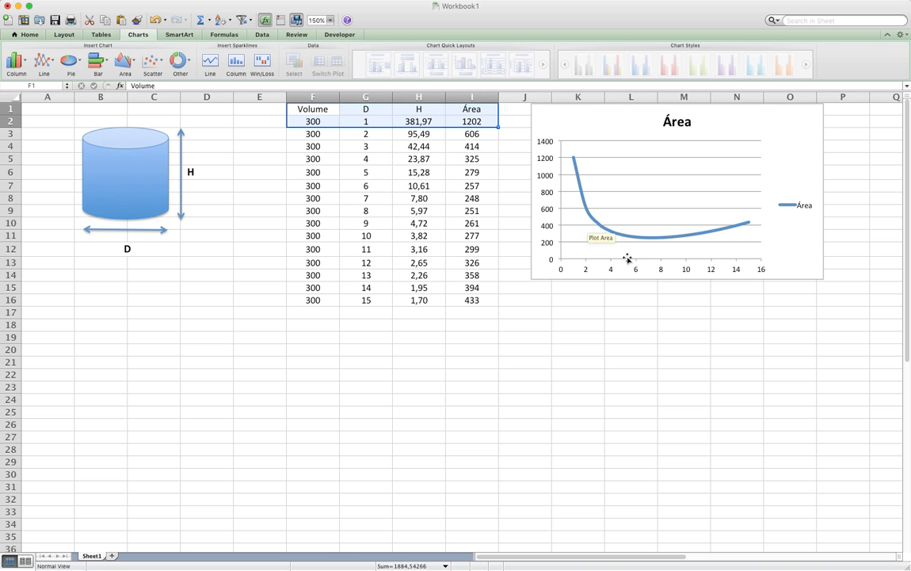
key("cmd+c")
left_click(595, 300)
key("cmd+v")
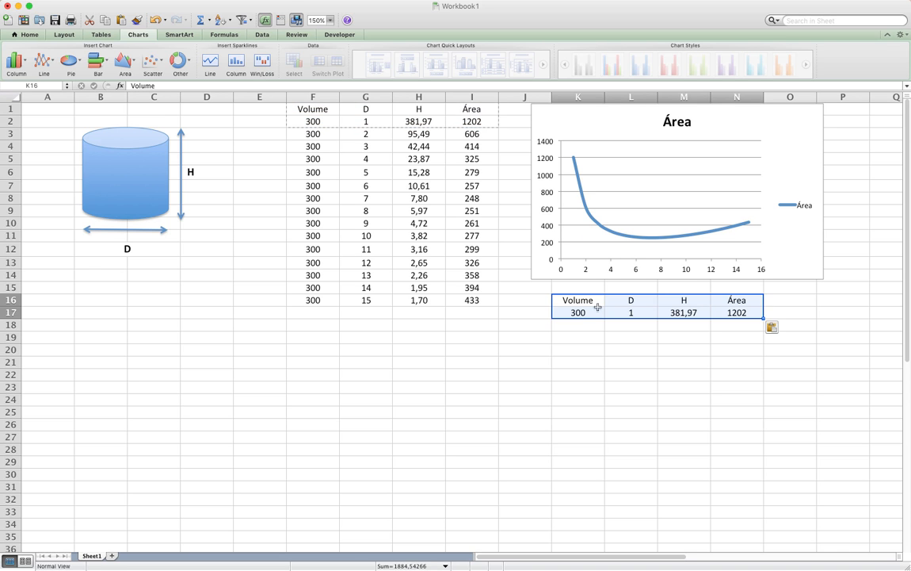
left_click(647, 387)
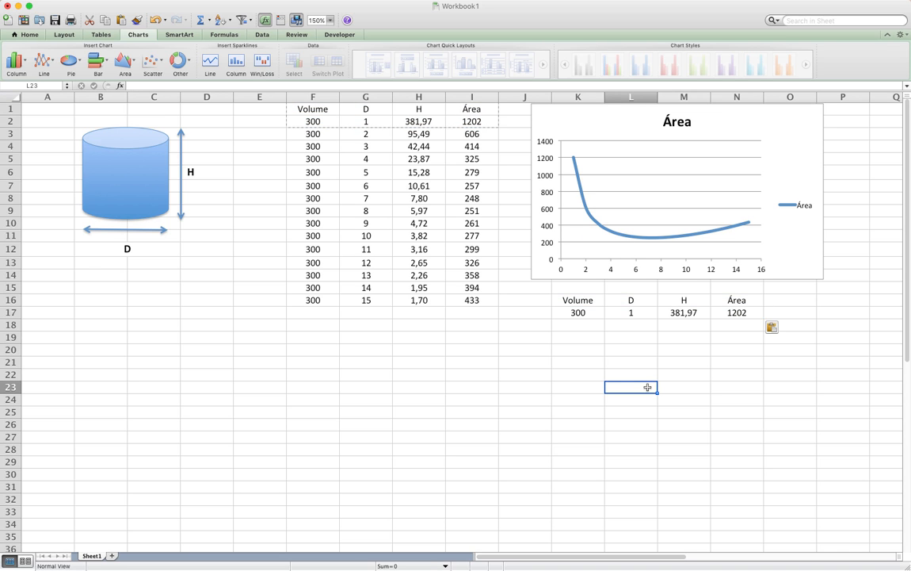
left_click(646, 313)
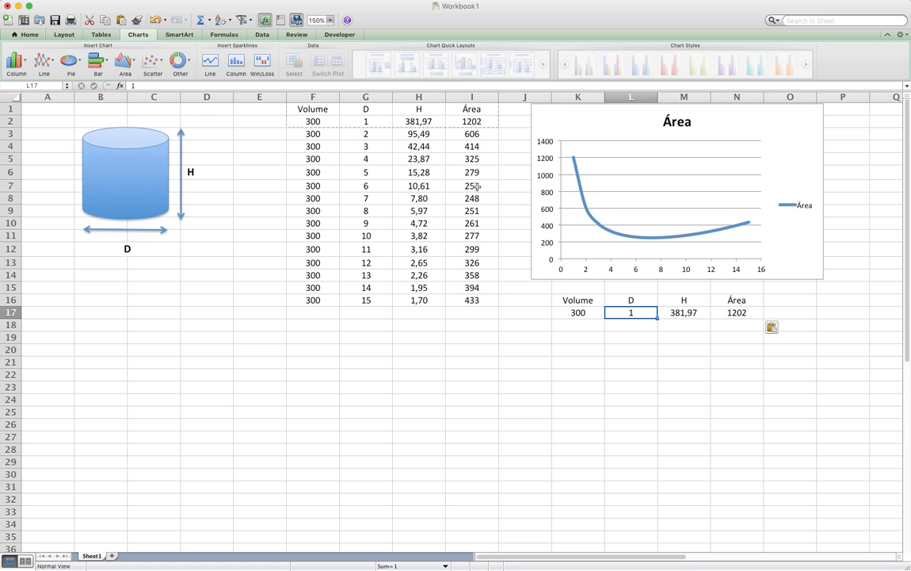
left_click_drag(474, 185, 474, 209)
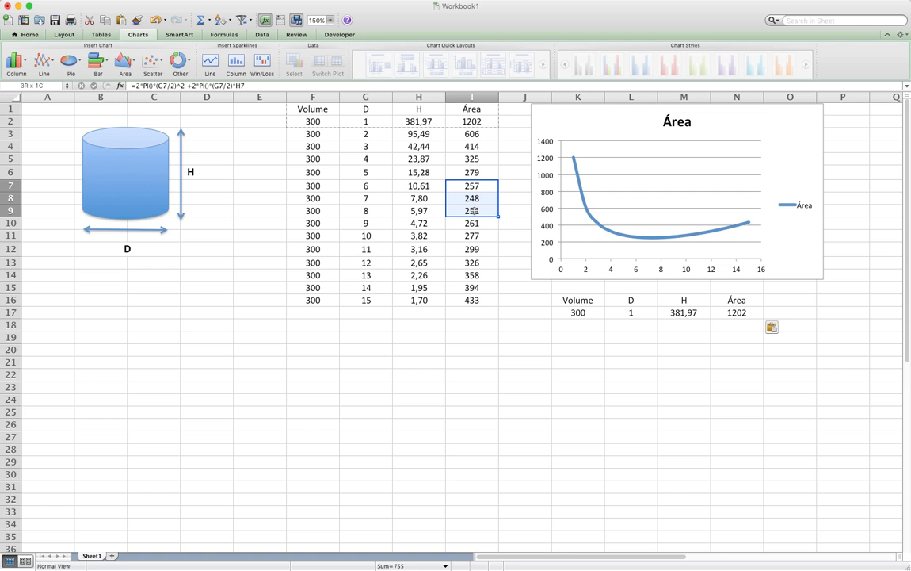
Step: Open Solver and set the Área cell N17 as the objective to minimize
left_click(741, 313)
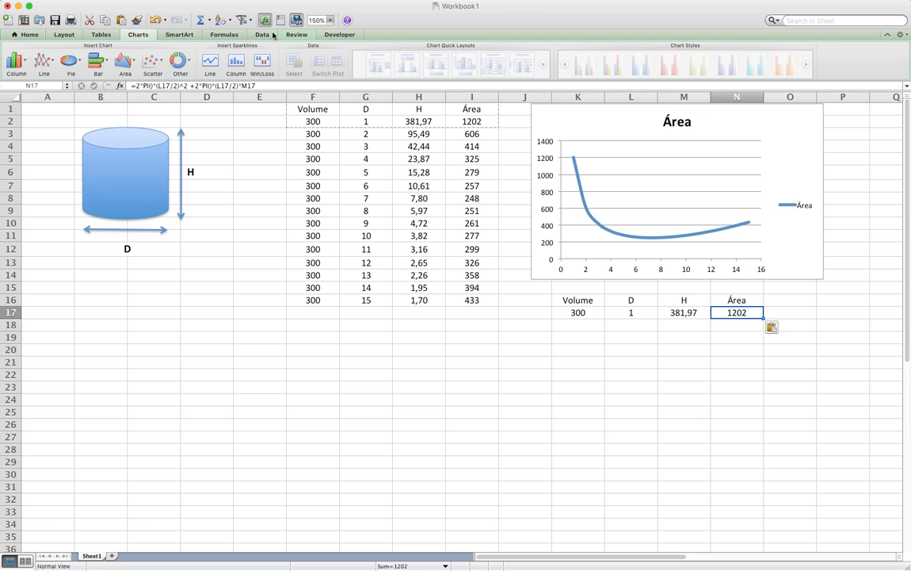
left_click(265, 36)
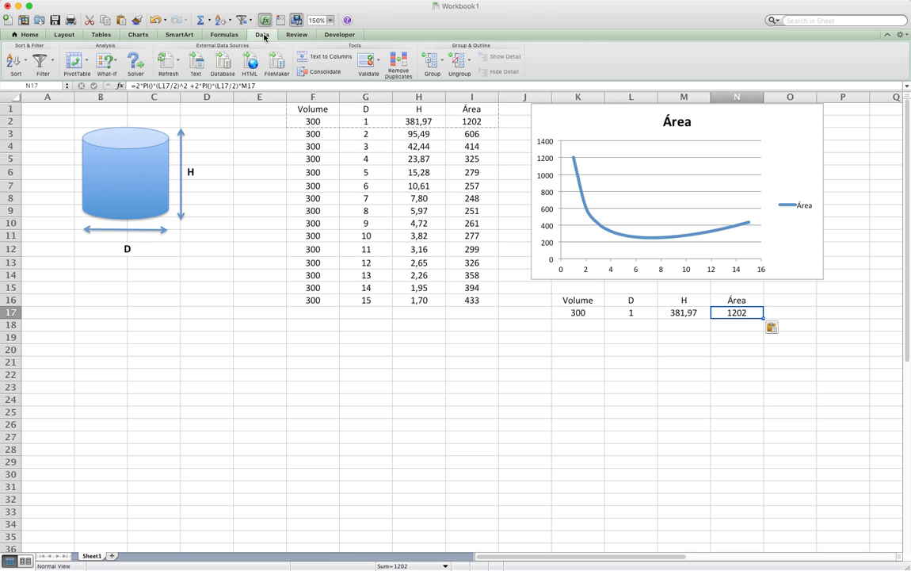
left_click(136, 64)
left_click_drag(549, 206, 411, 194)
left_click_drag(355, 203, 320, 202)
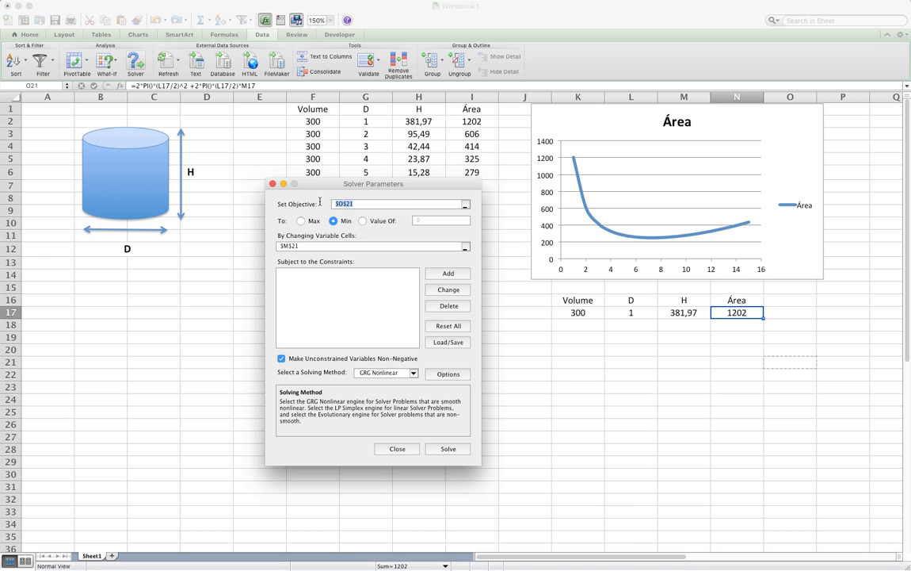
left_click(734, 311)
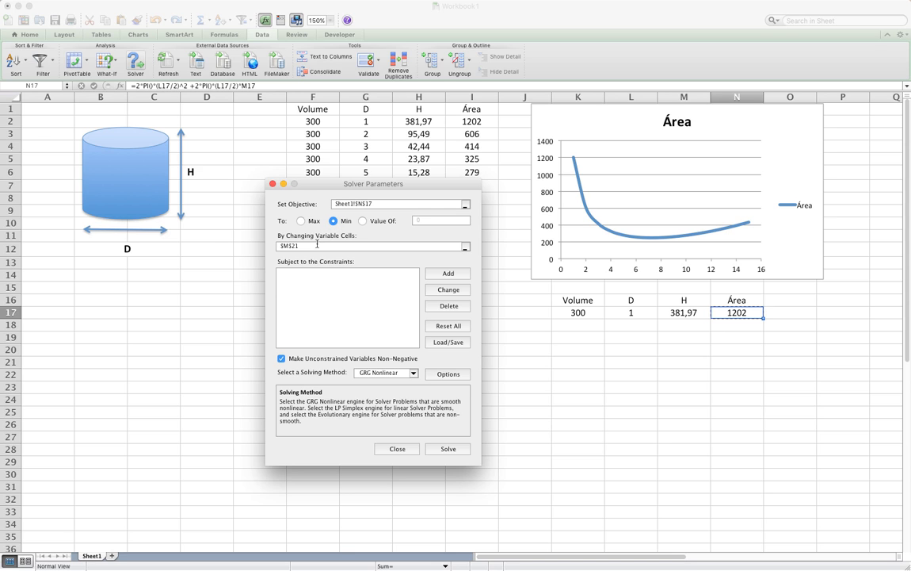
Step: Replace Solver's changing variable cell with the diameter cell L17, solve, and keep the solution
left_click_drag(206, 246, 208, 249)
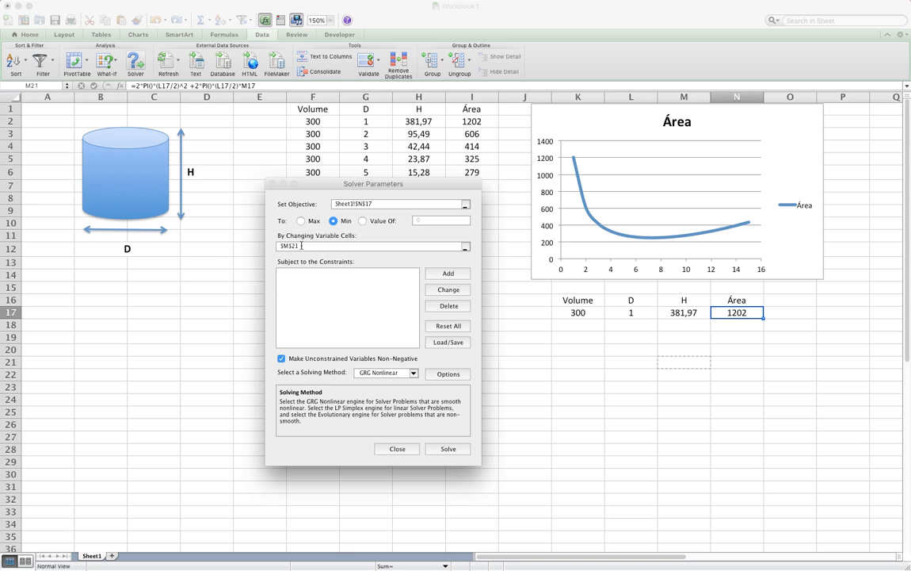
left_click_drag(301, 246, 230, 242)
key("BackSpace")
left_click(637, 315)
left_click(446, 449)
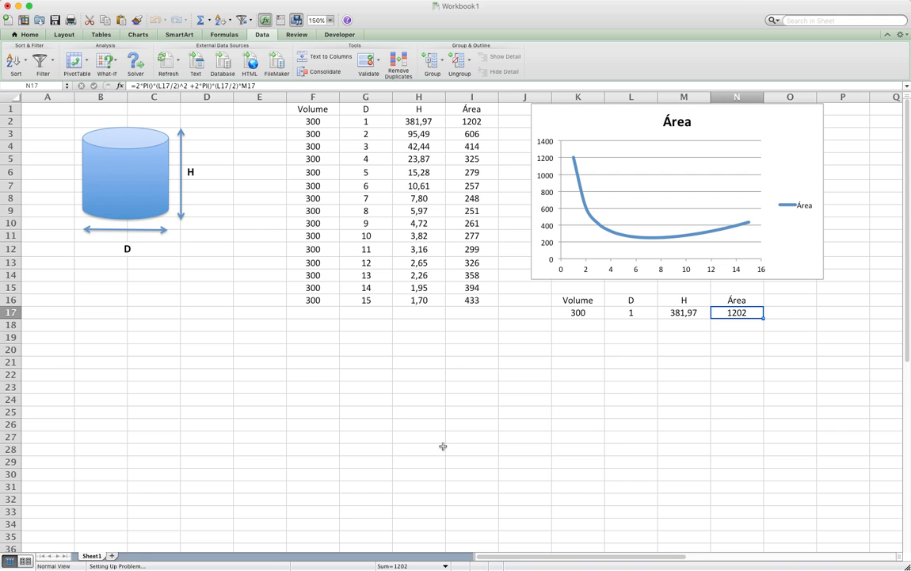
left_click(583, 381)
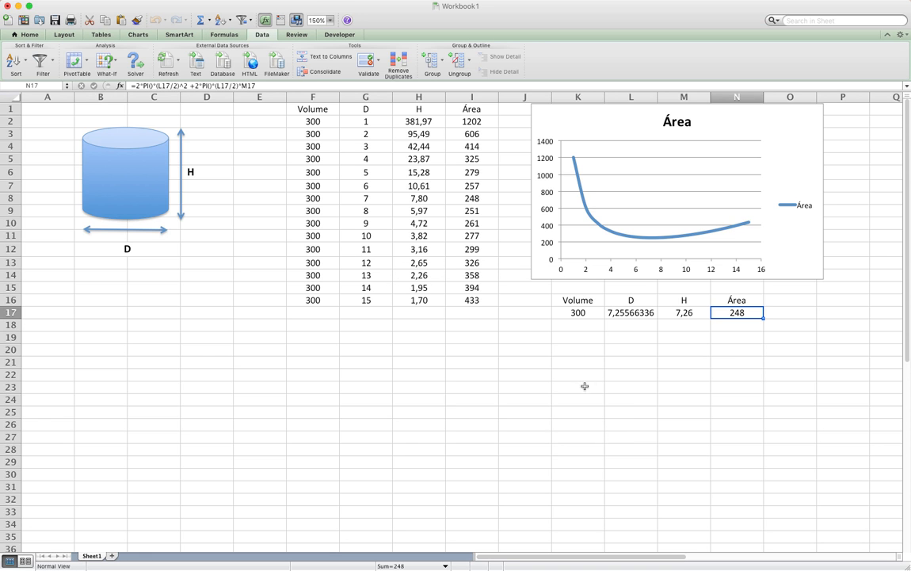
Step: Show the height in M17 with six decimal places
left_click(626, 311)
left_click(690, 312)
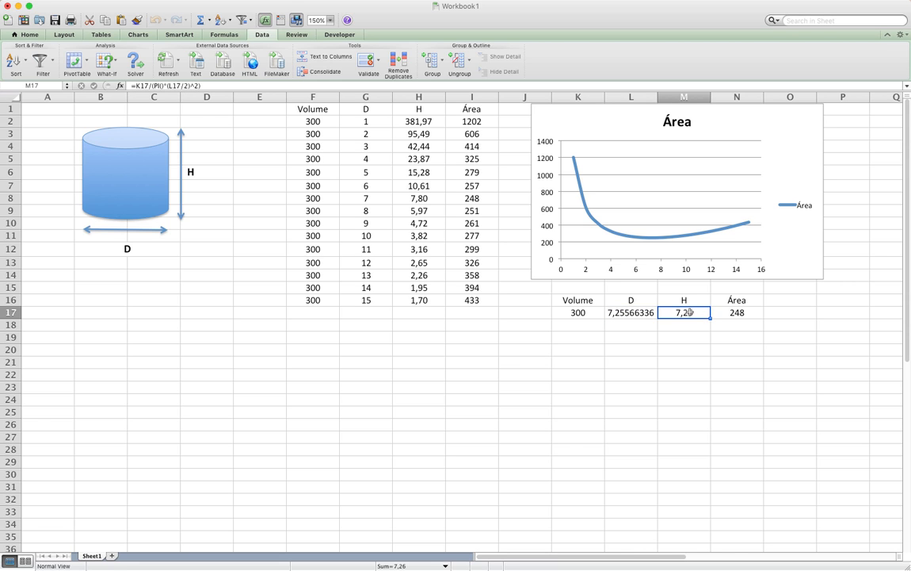
left_click(30, 35)
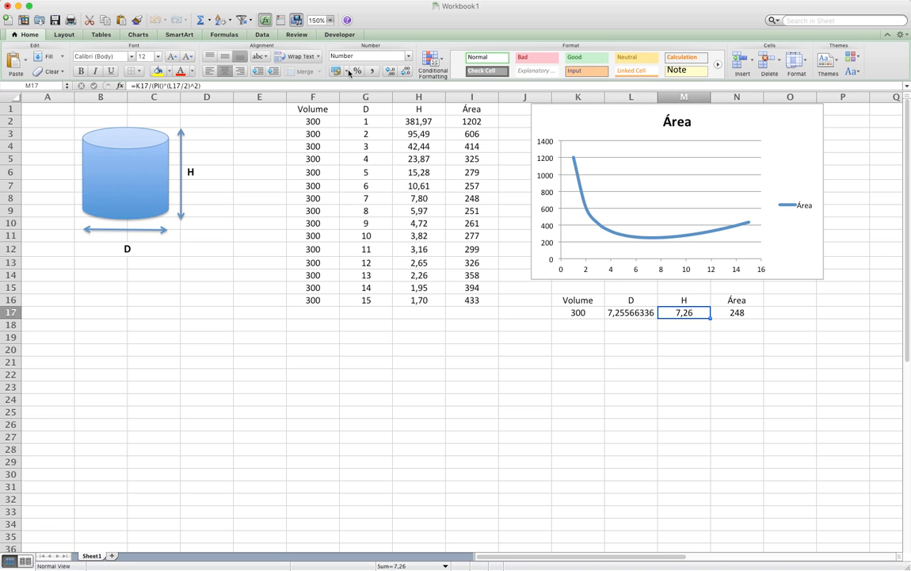
left_click(390, 73)
left_click(390, 72)
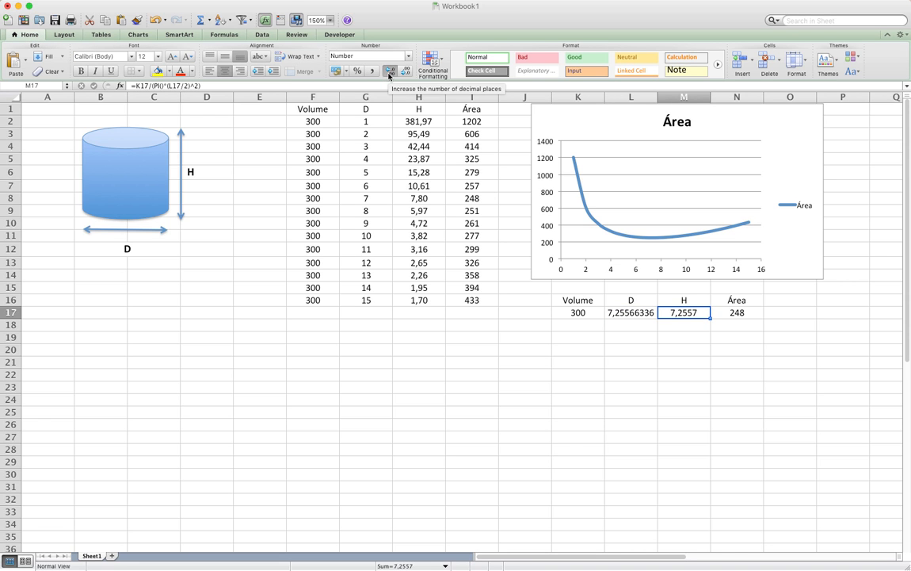
left_click(390, 72)
left_click(391, 72)
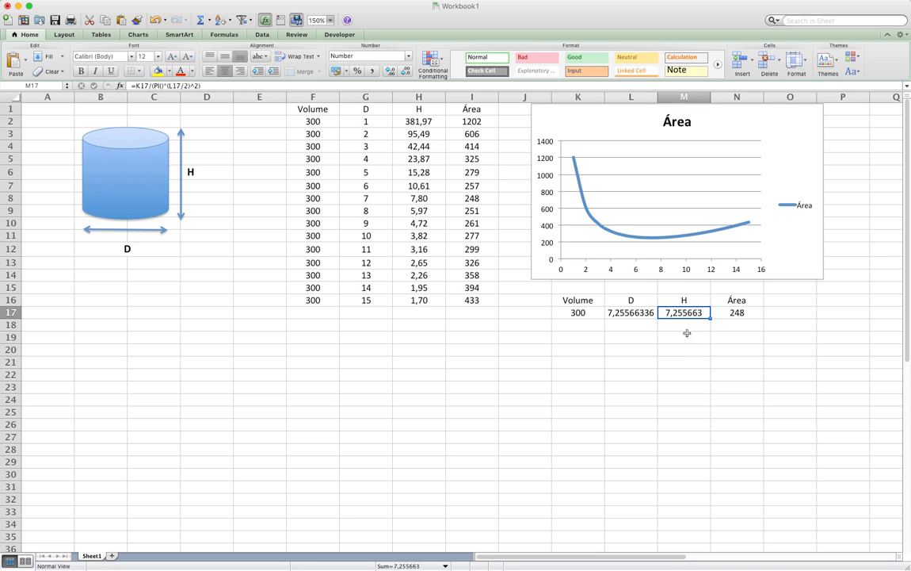
Step: Format the diameter and height in L17:M17 to three decimal places
left_click_drag(641, 314, 677, 314)
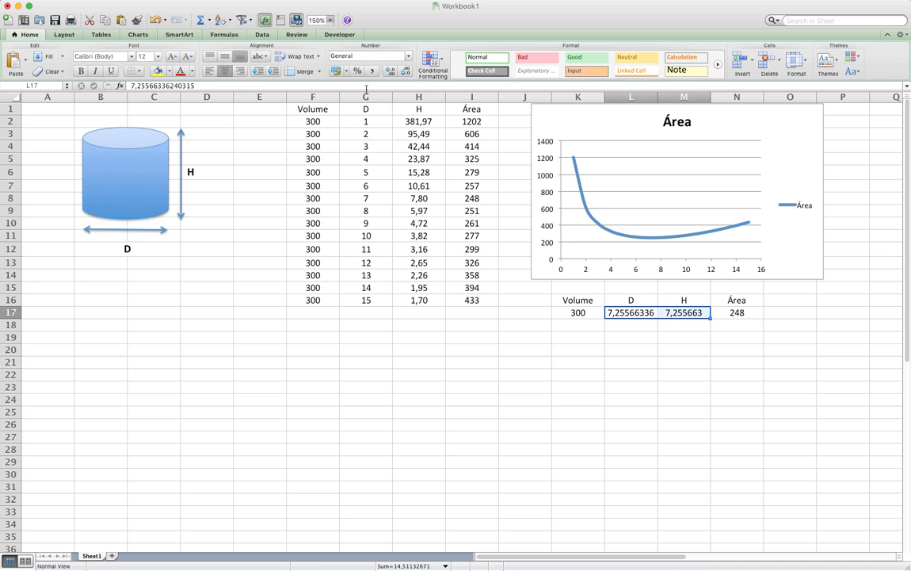
left_click(401, 73)
left_click(401, 72)
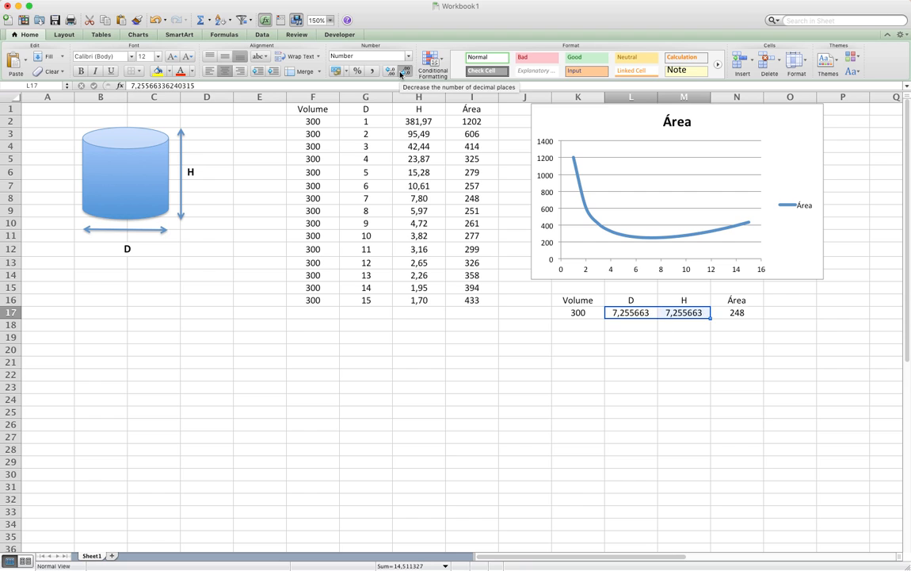
left_click(401, 72)
left_click(401, 73)
left_click(401, 73)
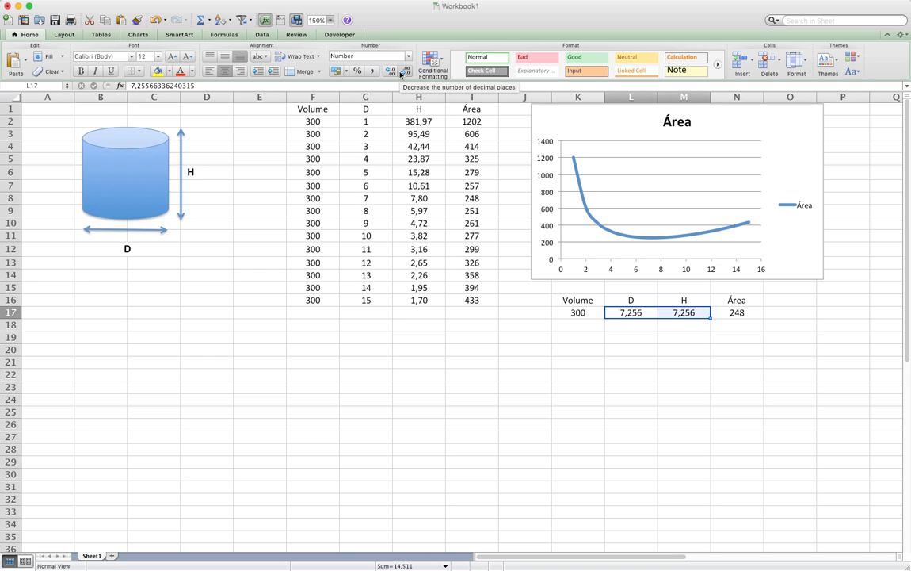
left_click(581, 325)
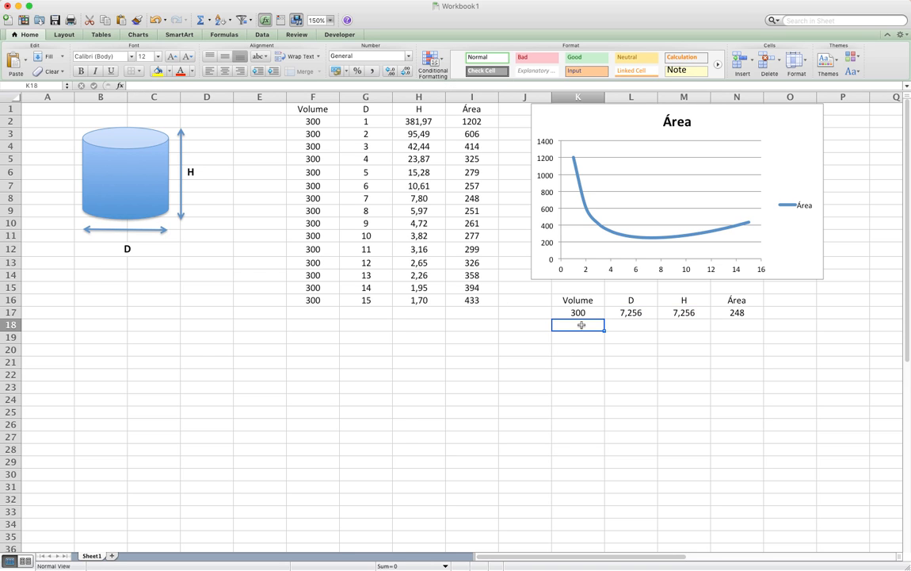